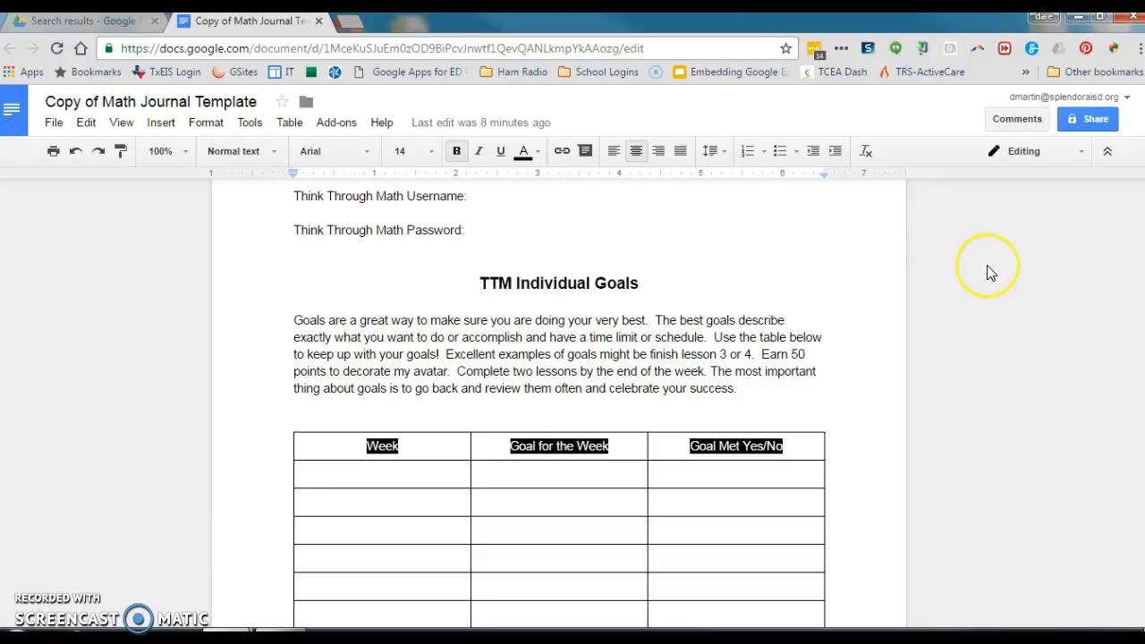
Copy the blank note block in the notes section, from "Date:" through "One question I still have is:".
scroll(988, 266, down, 8)
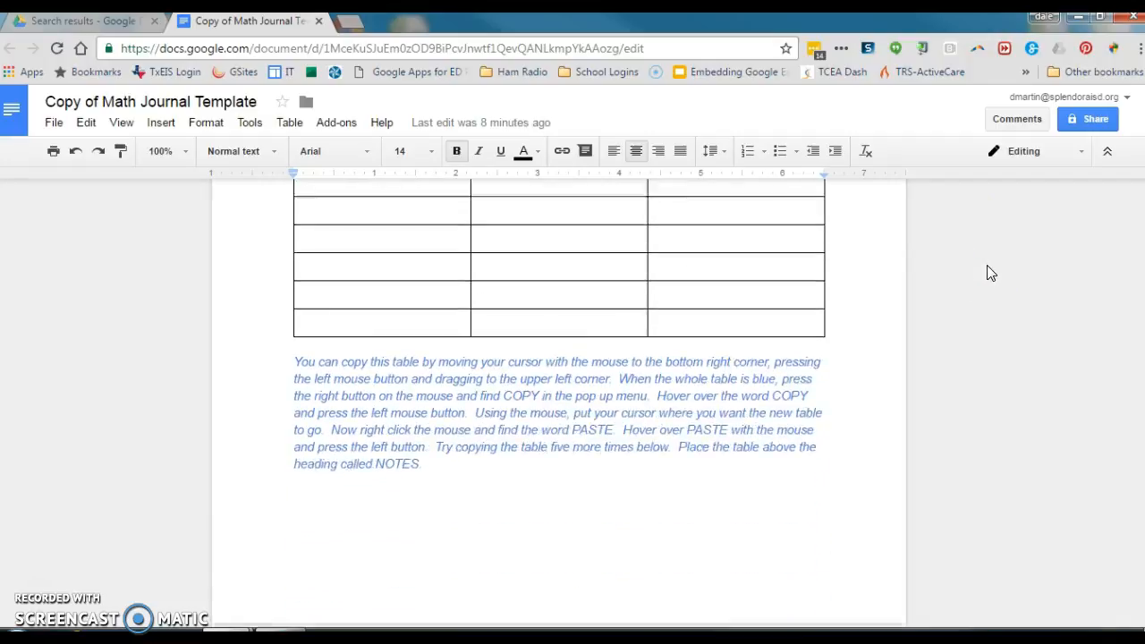
scroll(991, 273, down, 10)
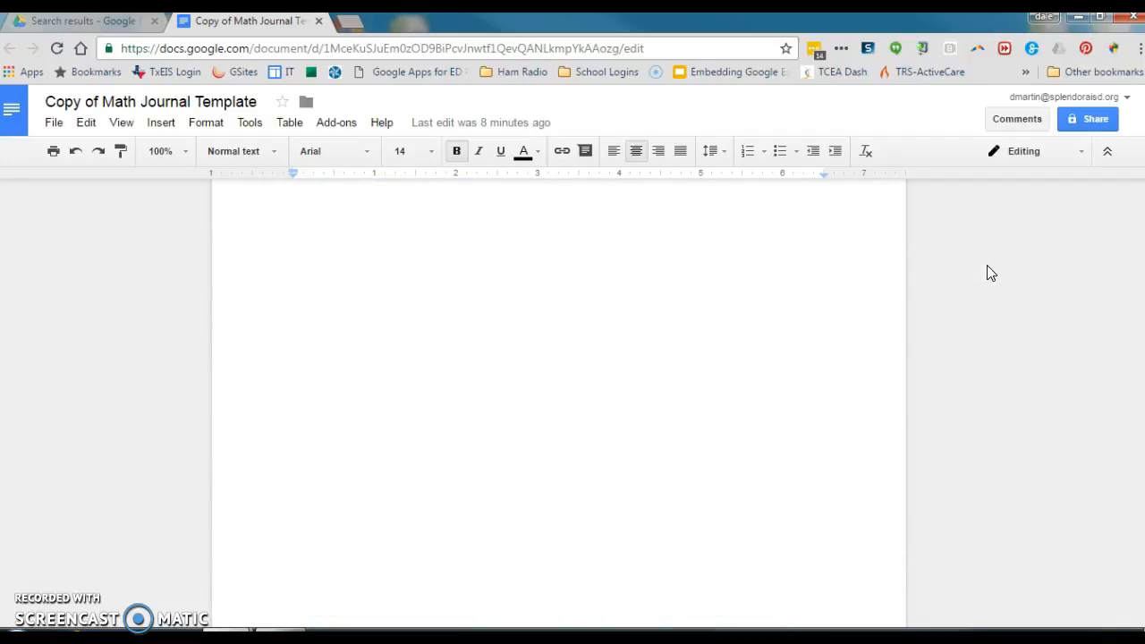
scroll(991, 273, down, 1)
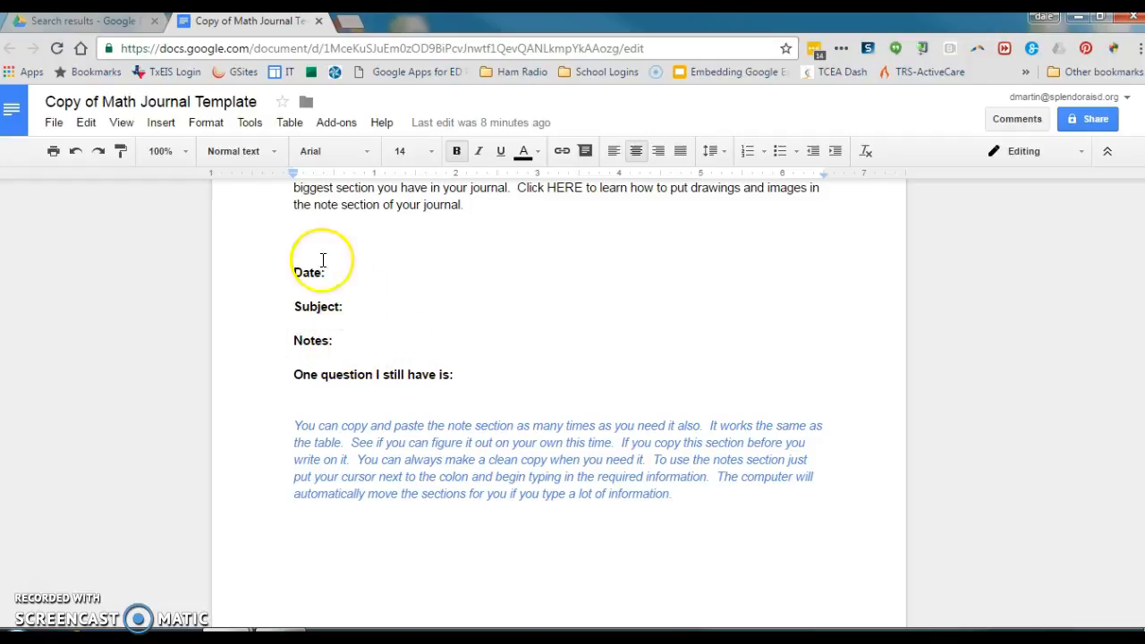
click(476, 377)
drag(474, 377, 295, 269)
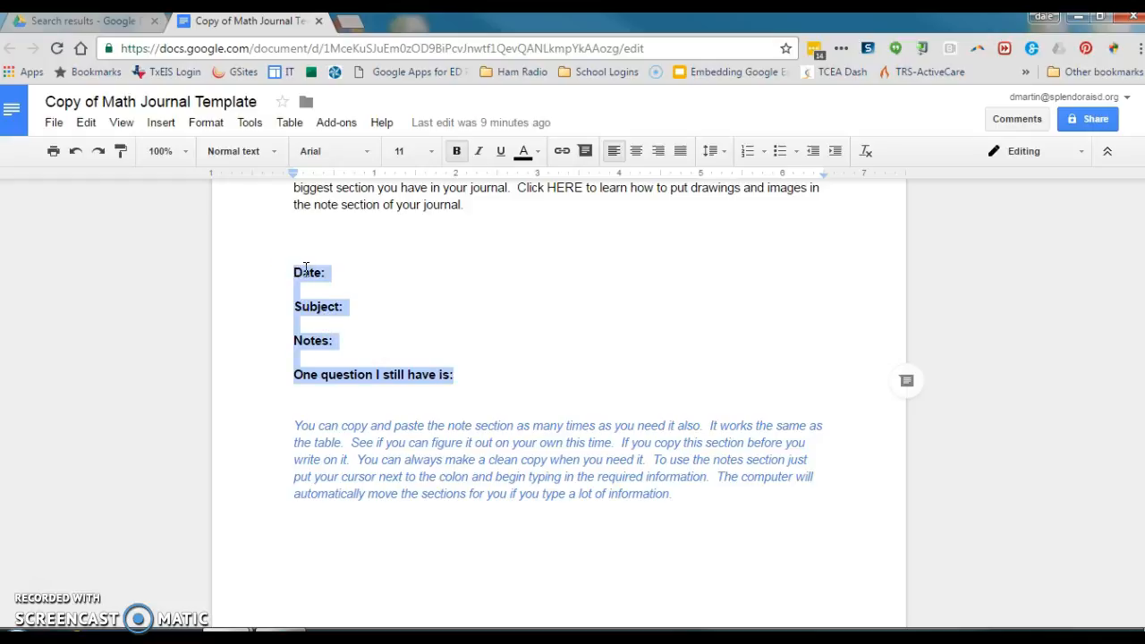
right_click(305, 271)
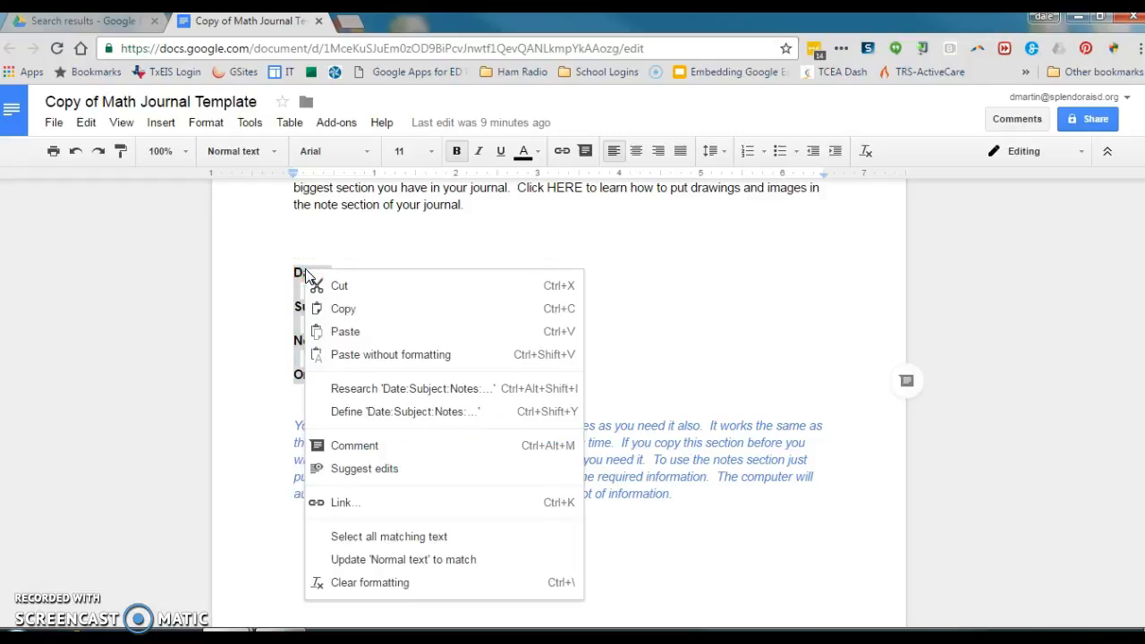
click(341, 309)
Paste the copied note block on a new line directly below "One question I still have is:".
click(478, 374)
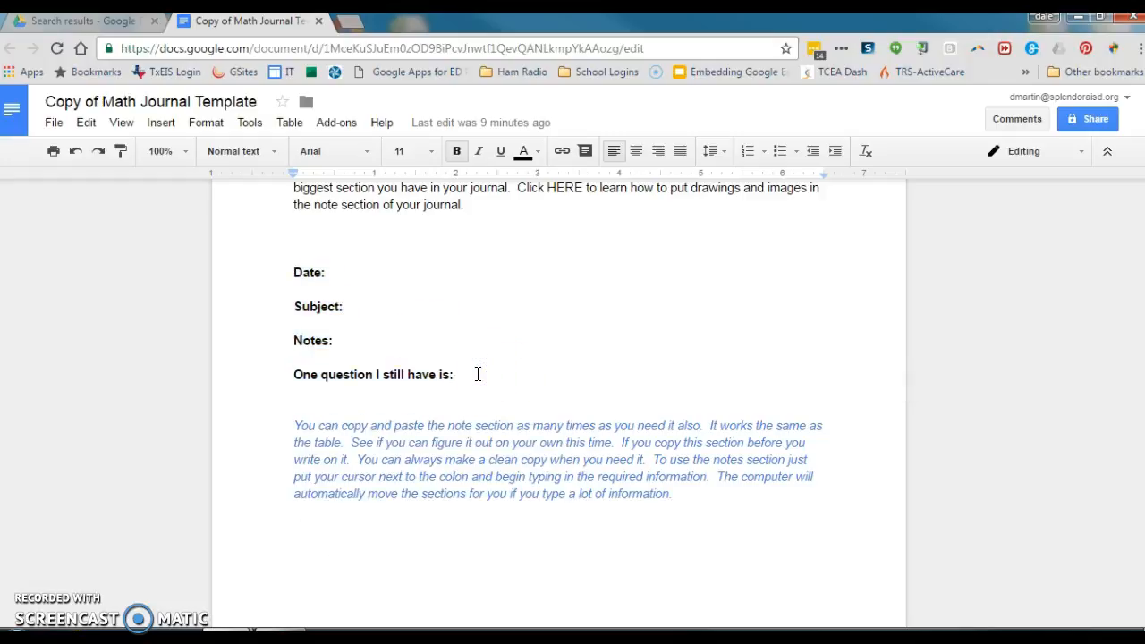
key(Return)
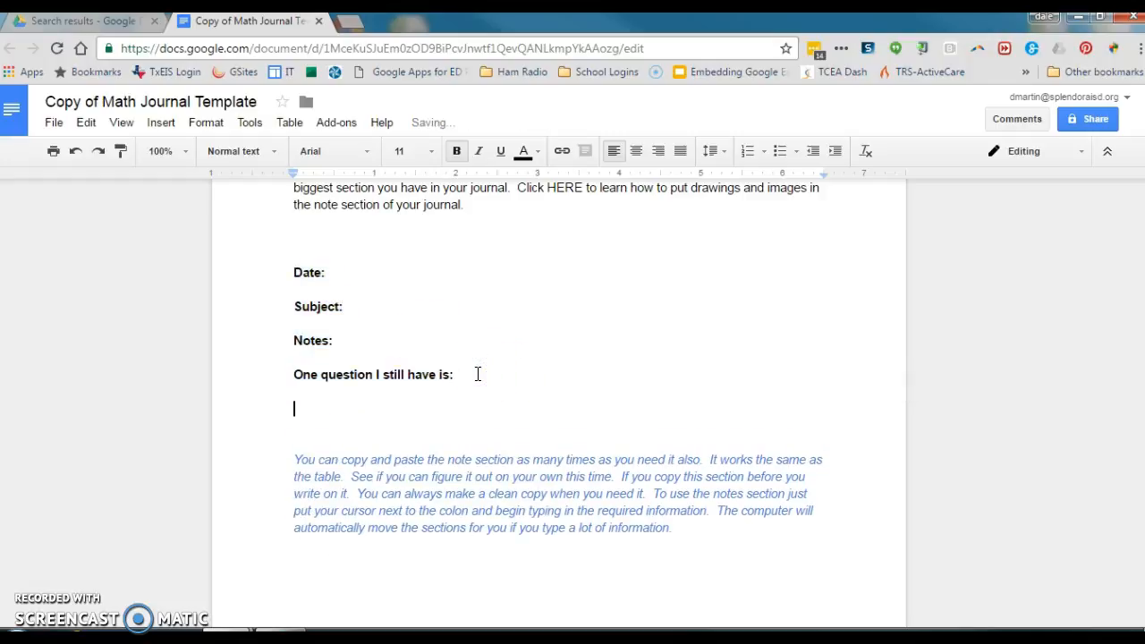
right_click(298, 408)
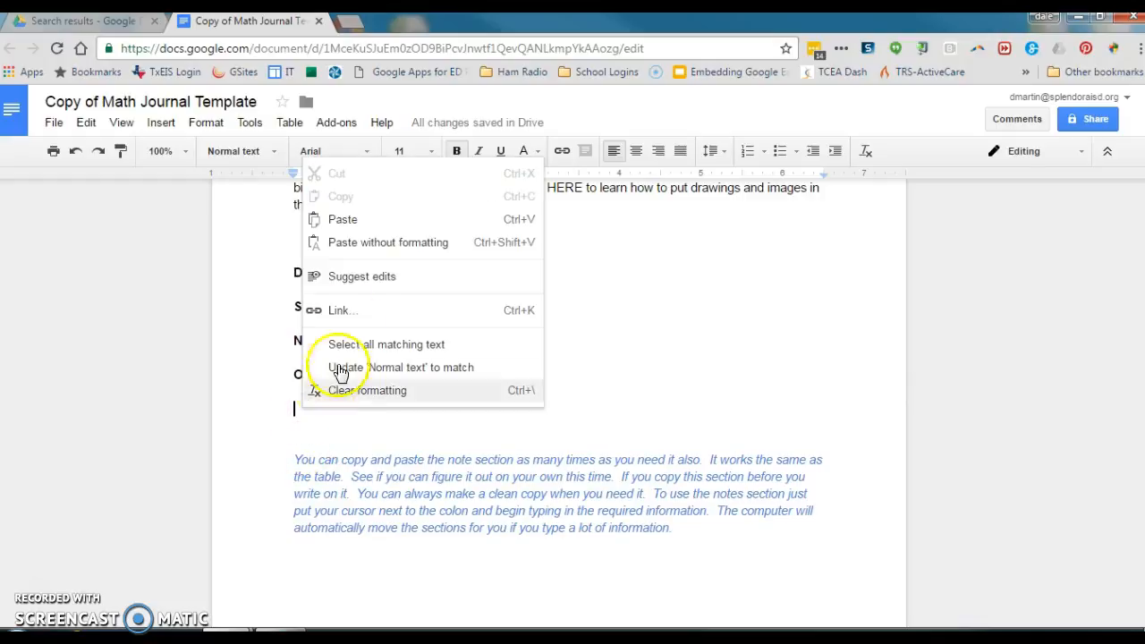
click(343, 220)
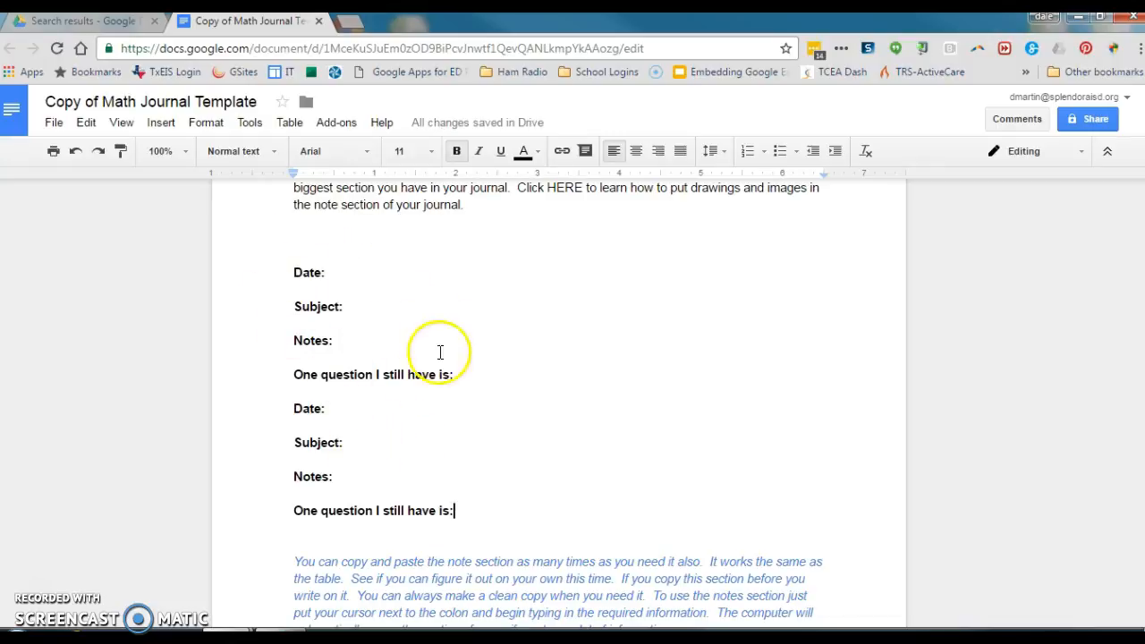
Fill in the pasted note block with date 10/10 and subject Prisms, and place the cursor after its "Notes:" label.
drag(377, 411, 370, 400)
click(345, 410)
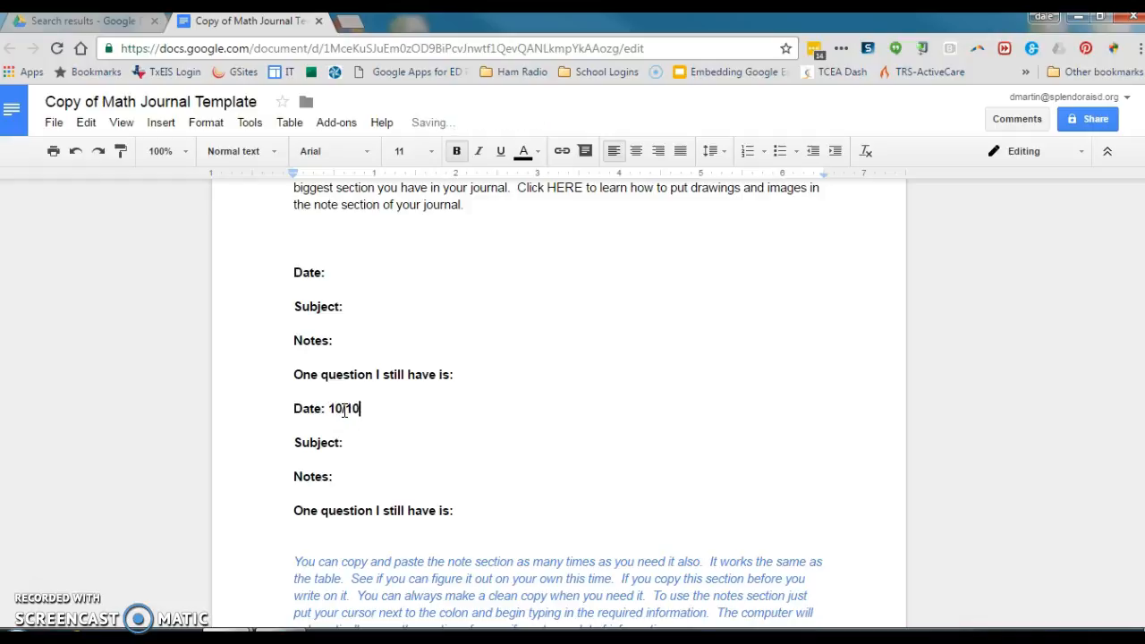
click(373, 456)
click(374, 441)
click(360, 482)
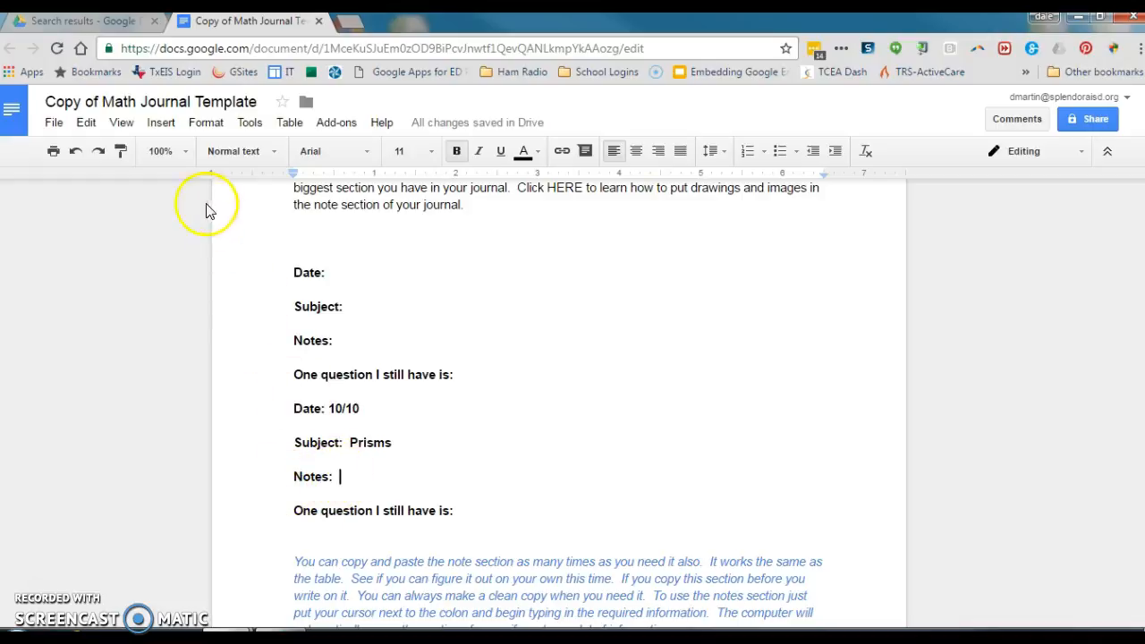
click(162, 124)
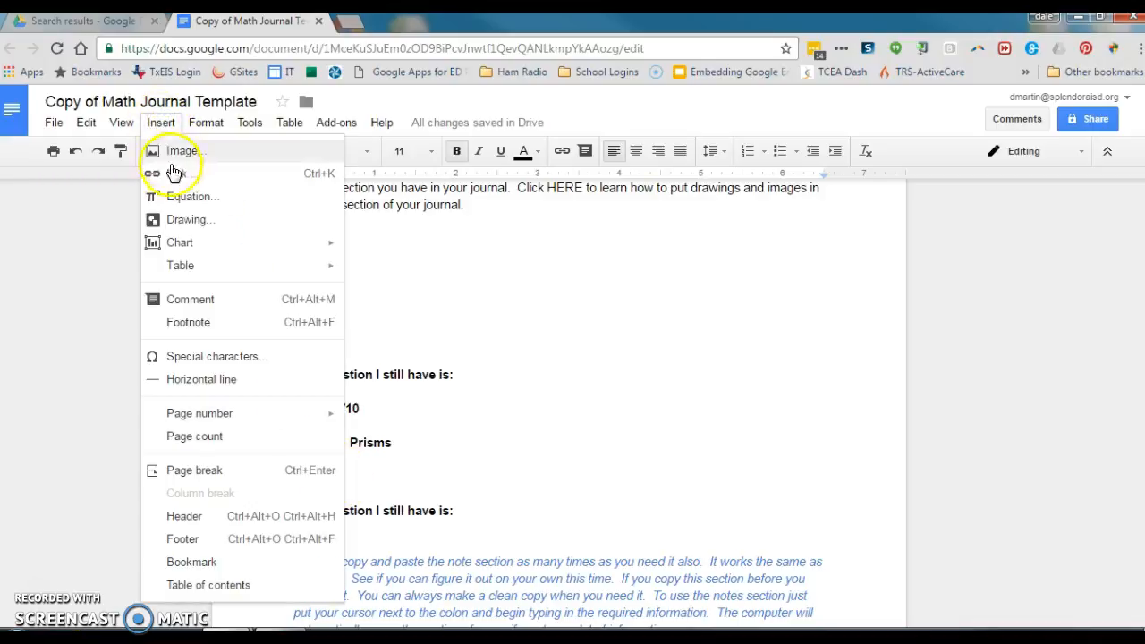
click(186, 223)
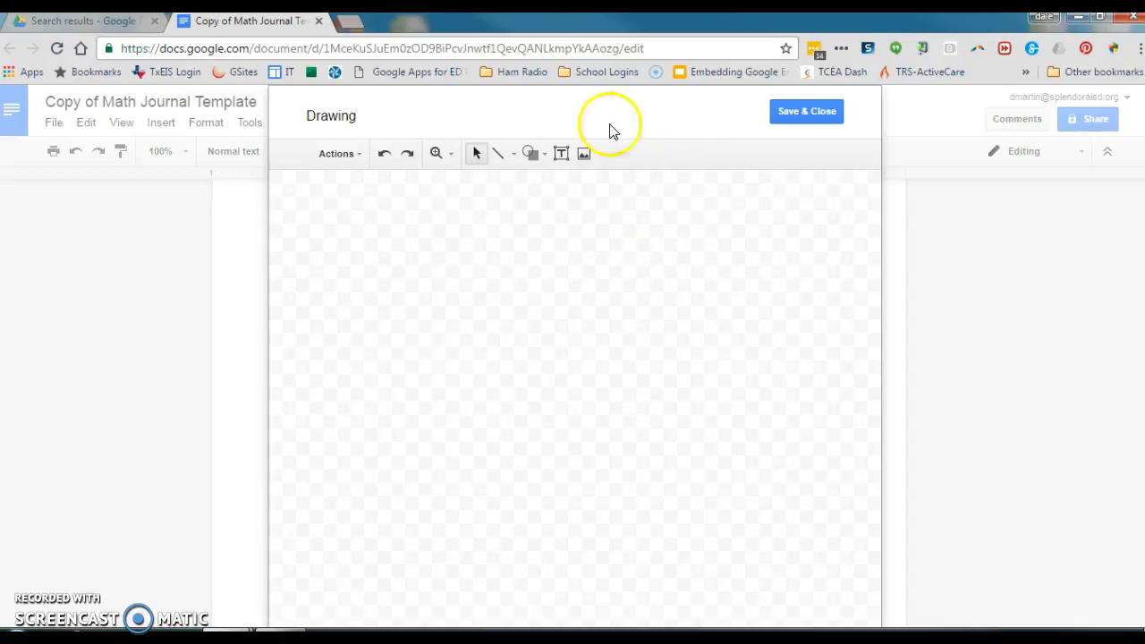
click(809, 114)
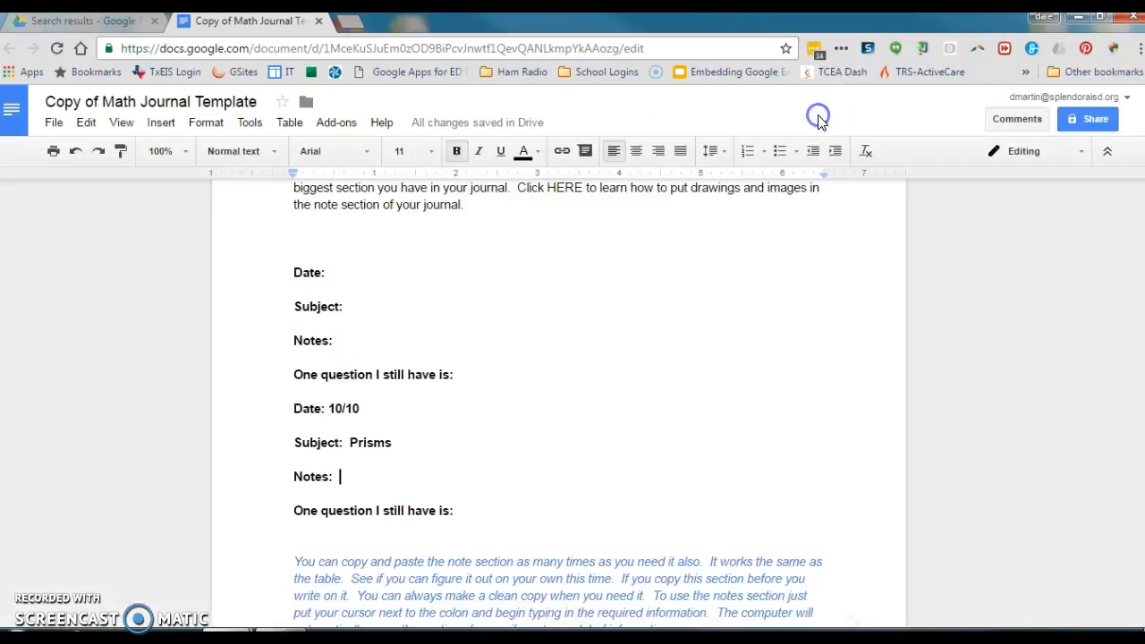
Insert a drawing of a wide rectangular prism, made with the cube shape, after "Notes:" in the Prisms note.
click(162, 125)
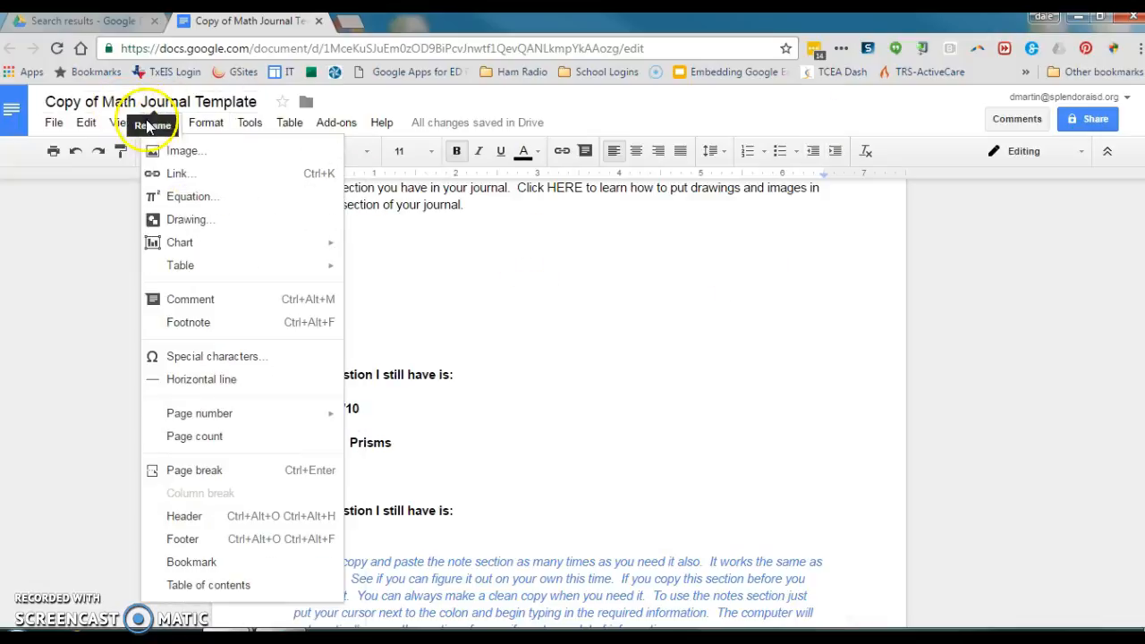
click(175, 221)
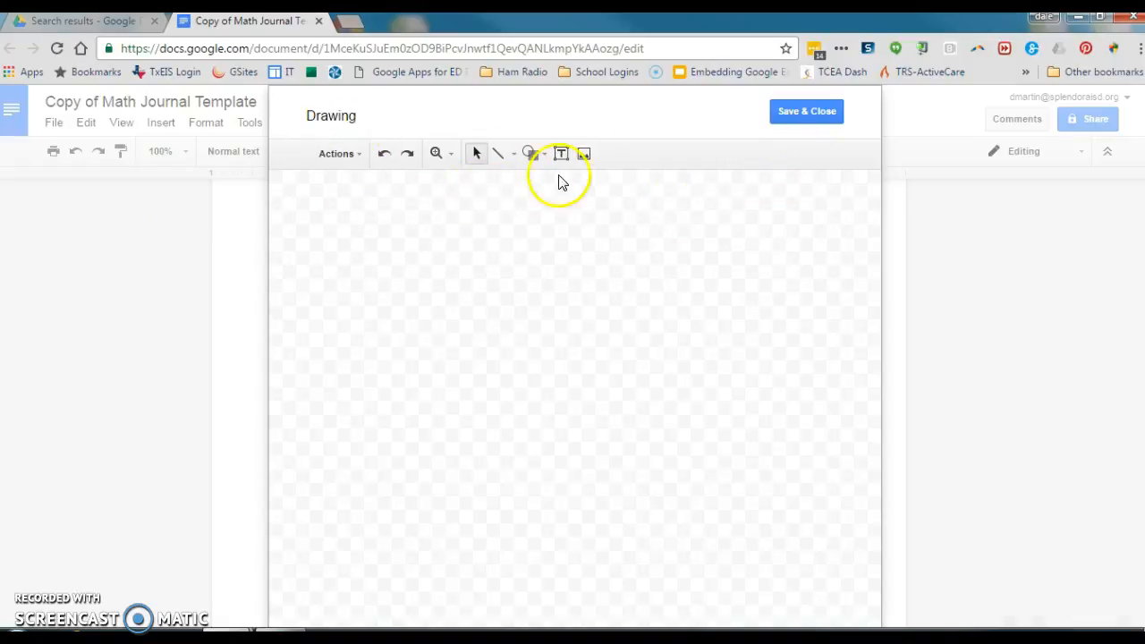
click(545, 160)
mouse_move(608, 188)
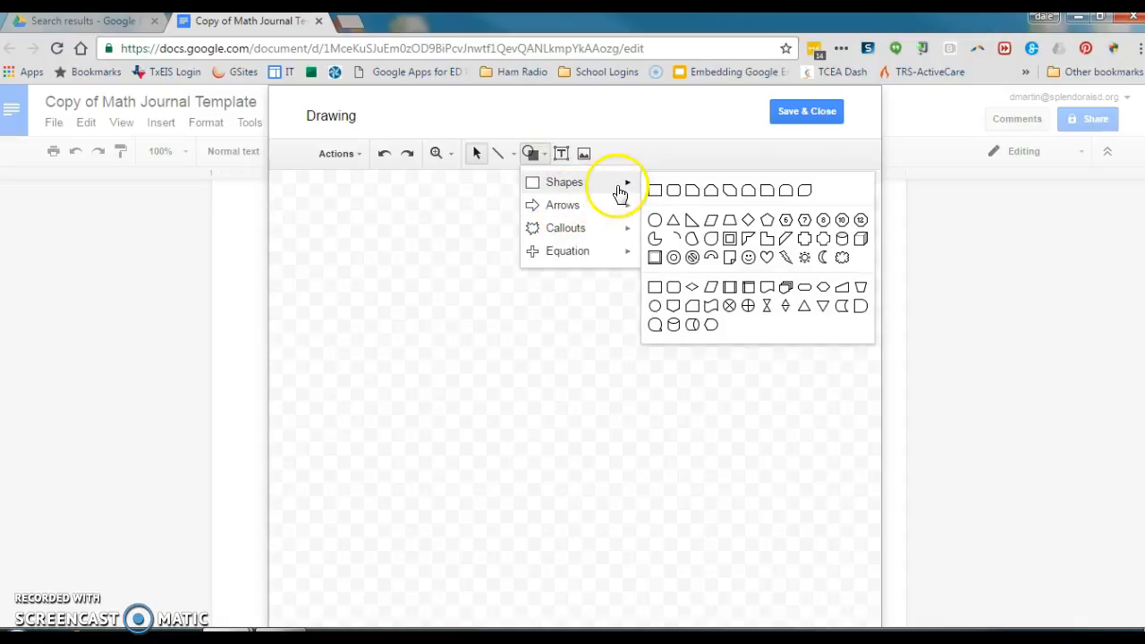
click(860, 238)
drag(450, 266, 699, 384)
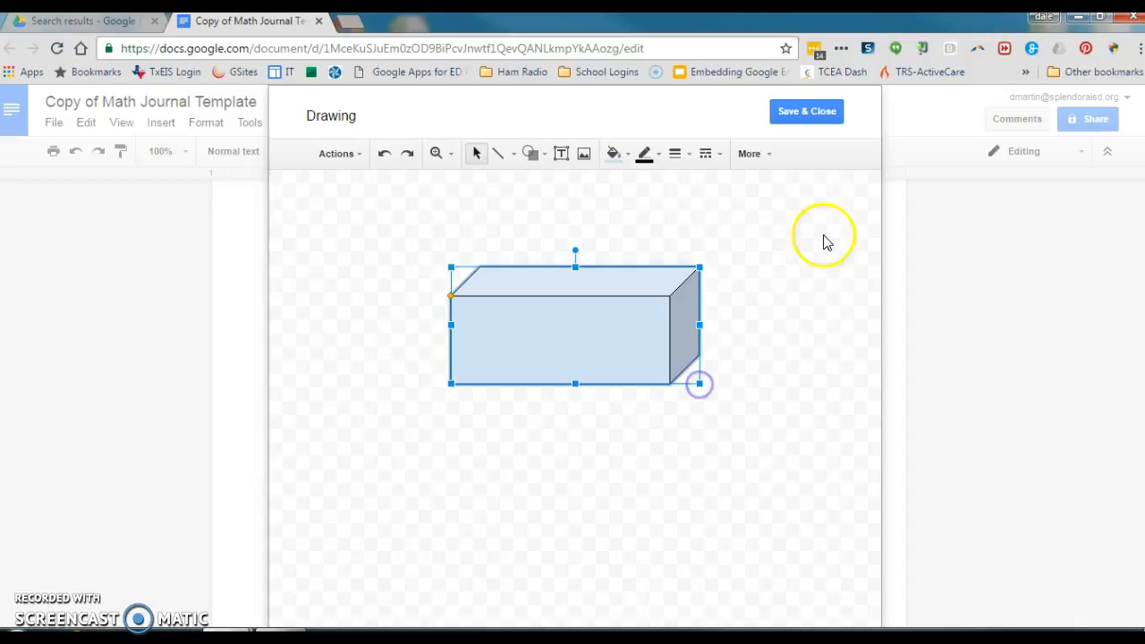
click(830, 120)
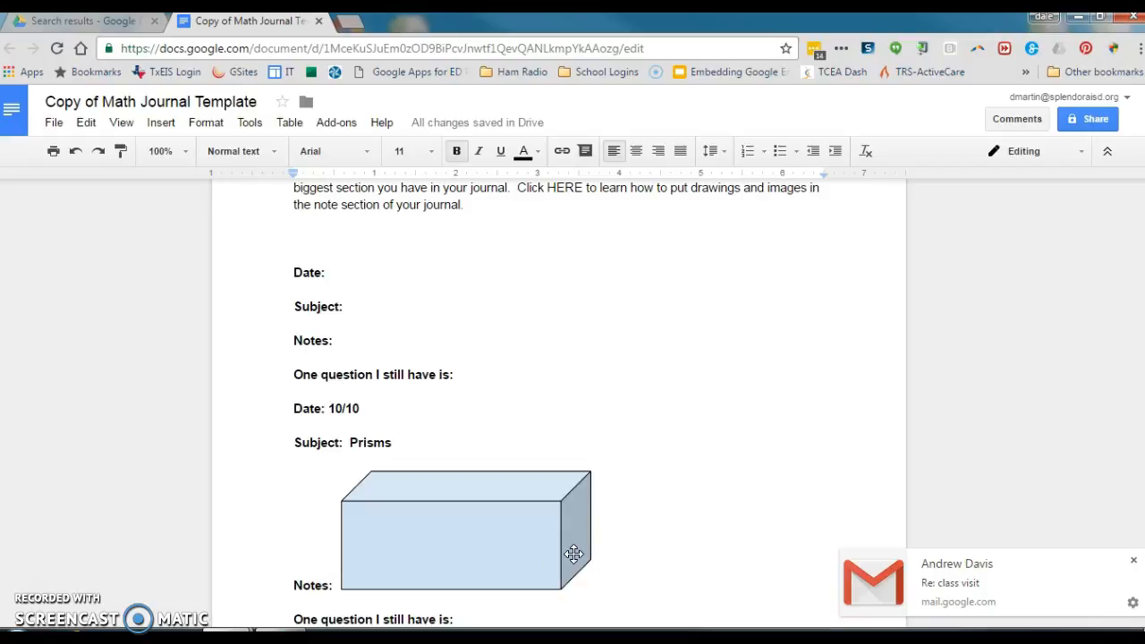
Delete the prism drawing from the Notes line of the Prisms note.
click(482, 556)
key(BackSpace)
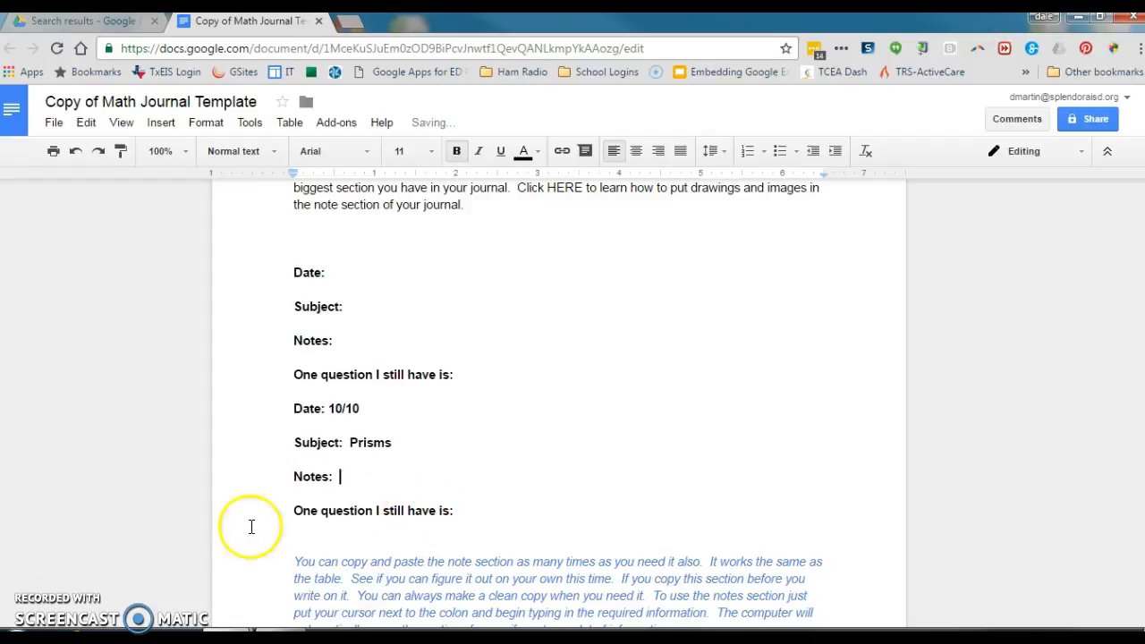
click(164, 537)
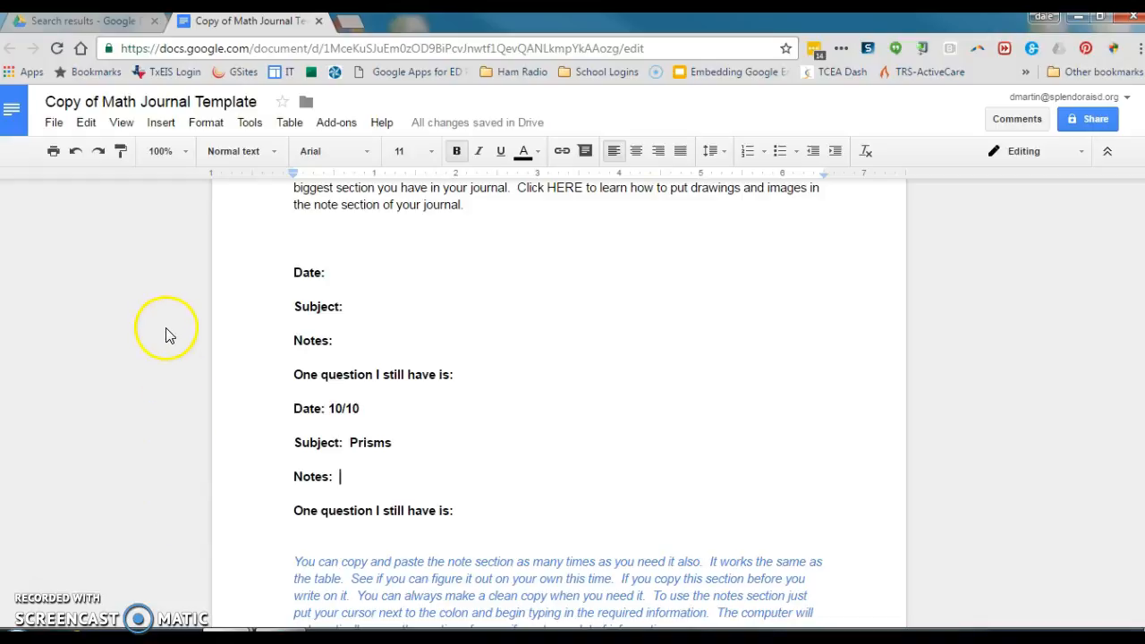
Insert the image apple-logo-on-white.png from Google Drive after "Notes:" in the Prisms note.
click(163, 123)
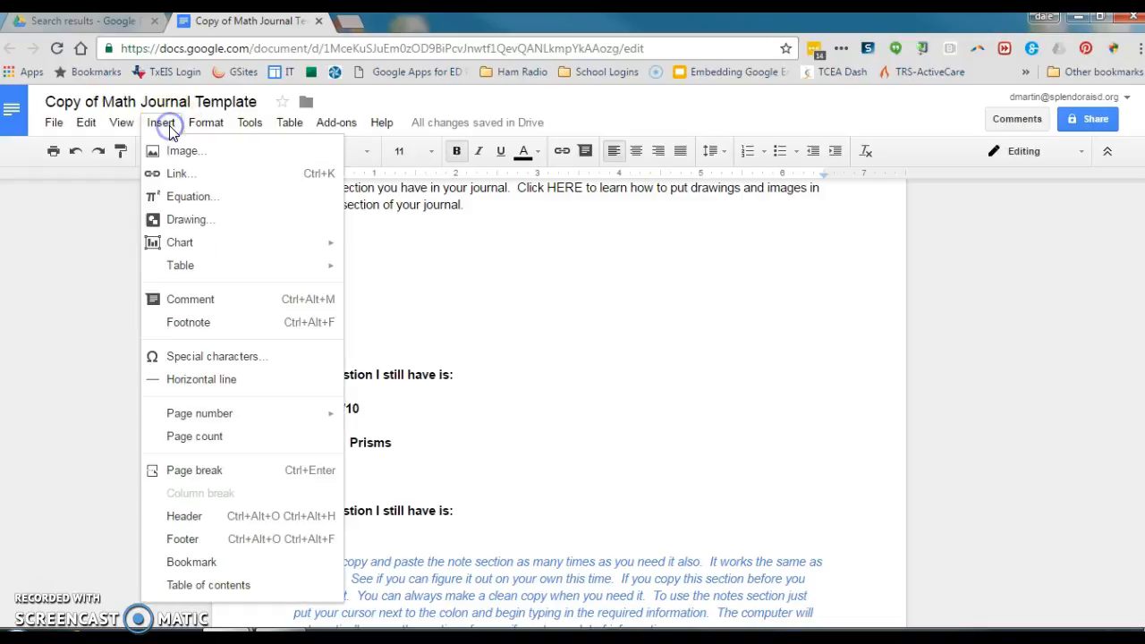
click(183, 149)
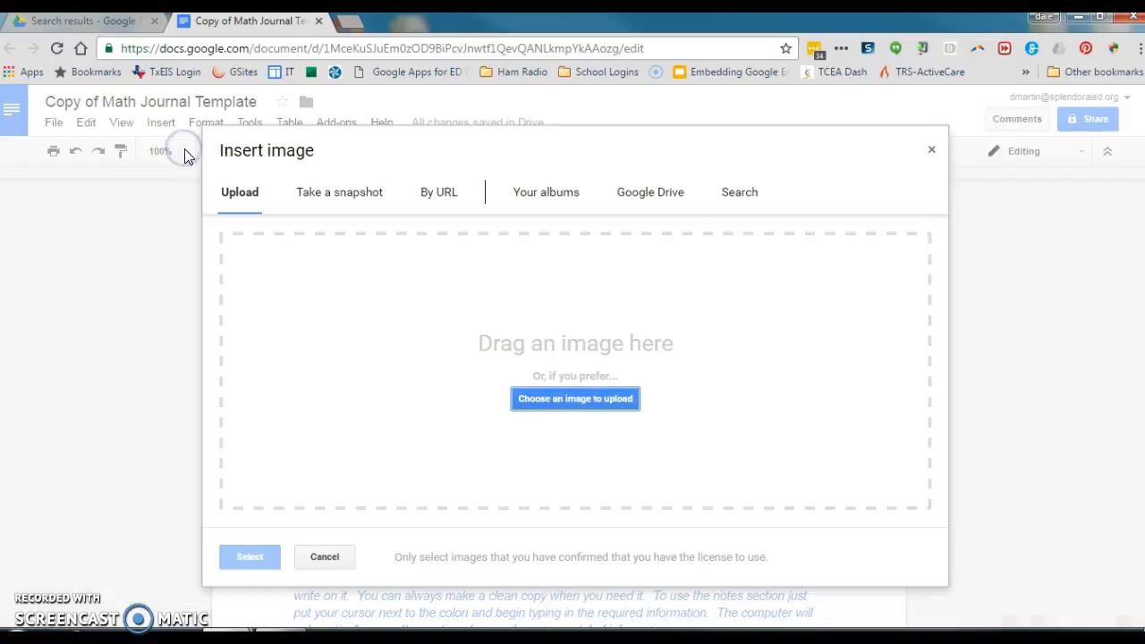
click(664, 197)
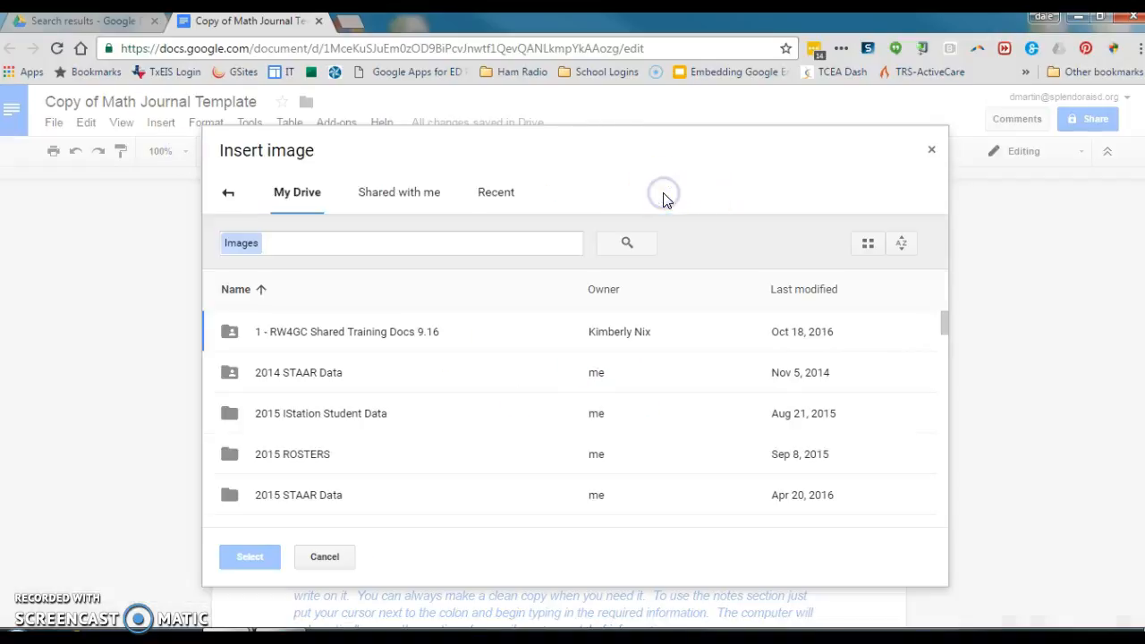
scroll(468, 397, down, 6)
scroll(468, 399, down, 15)
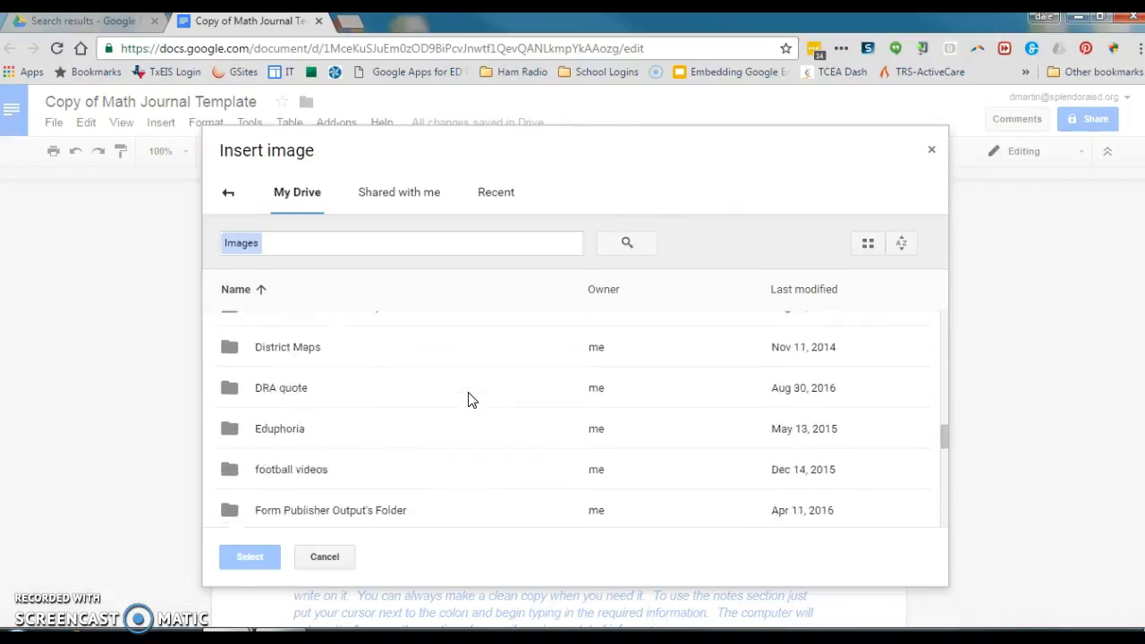
scroll(468, 400, down, 15)
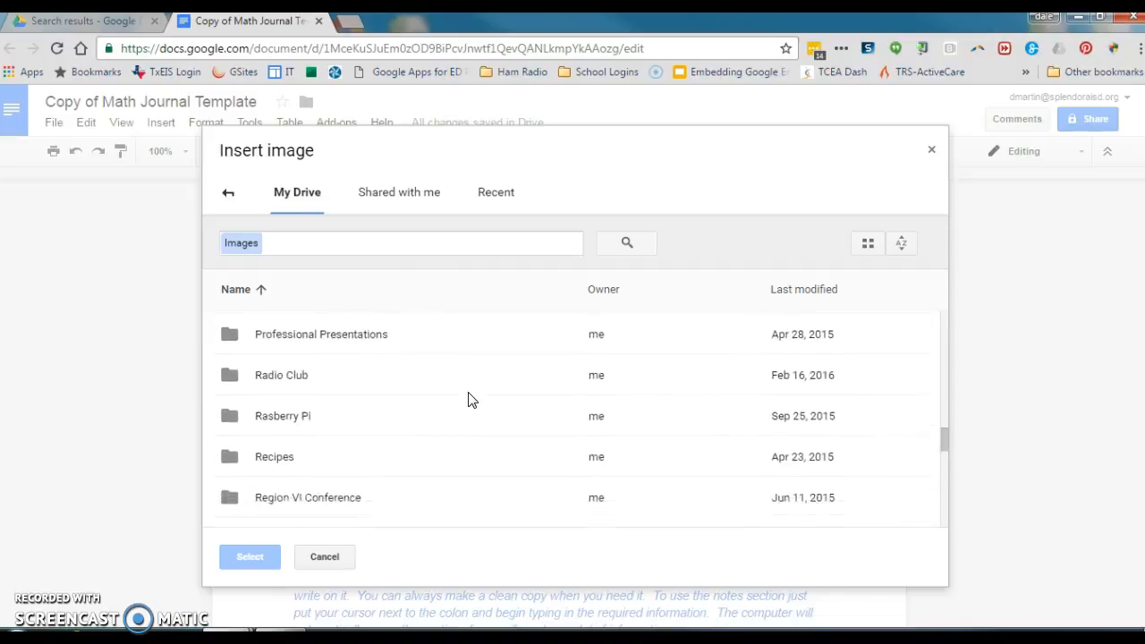
scroll(468, 400, down, 5)
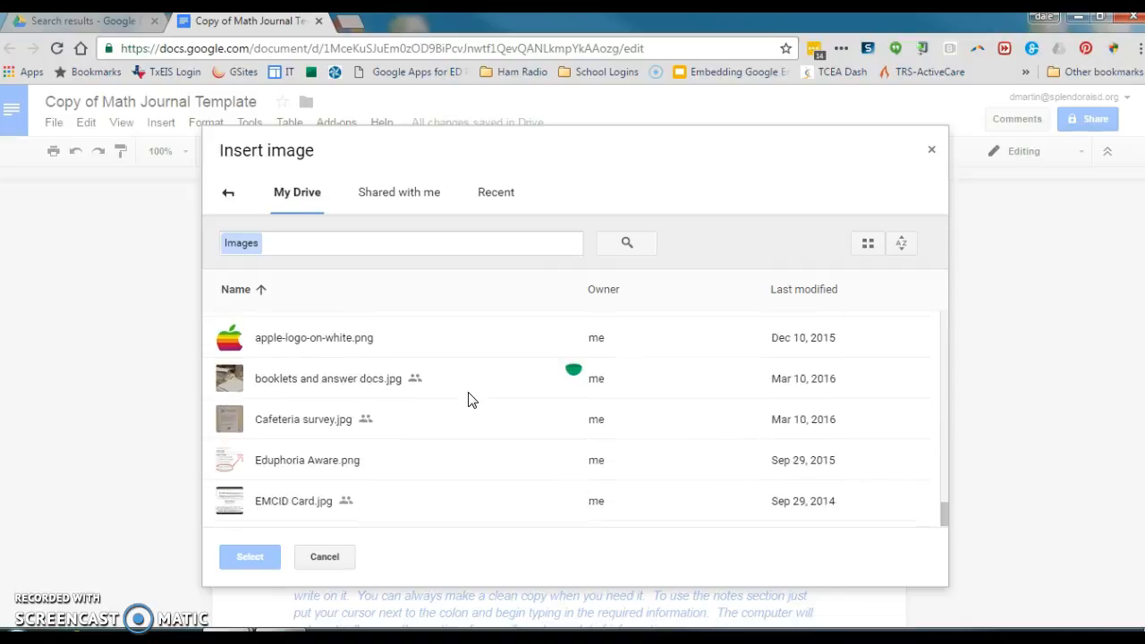
scroll(467, 400, down, 2)
scroll(468, 400, up, 2)
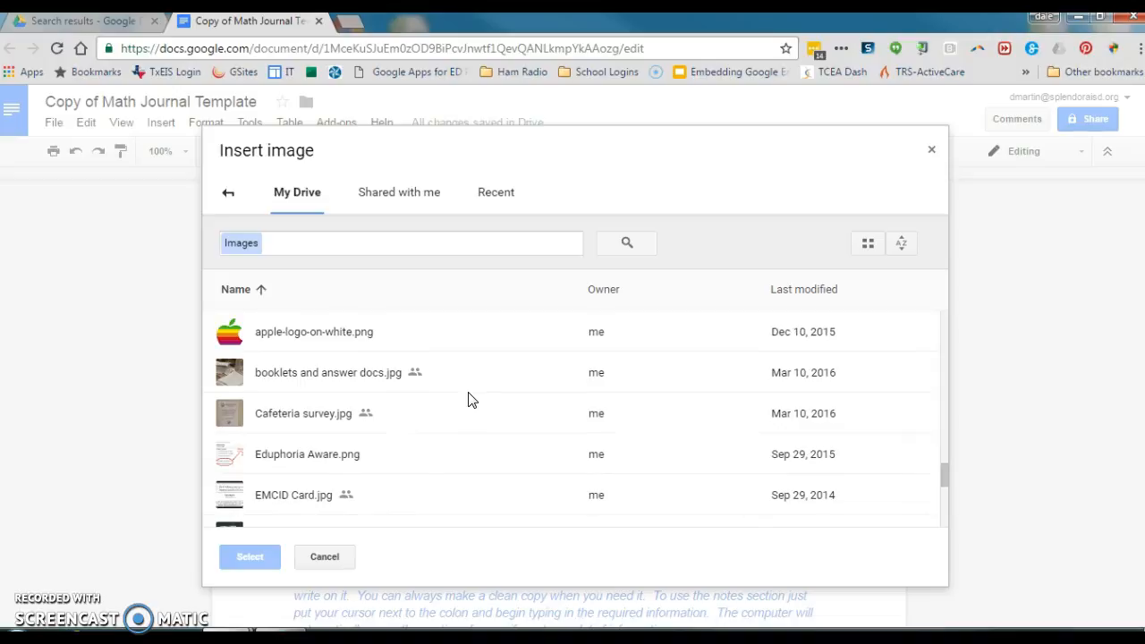
double_click(342, 339)
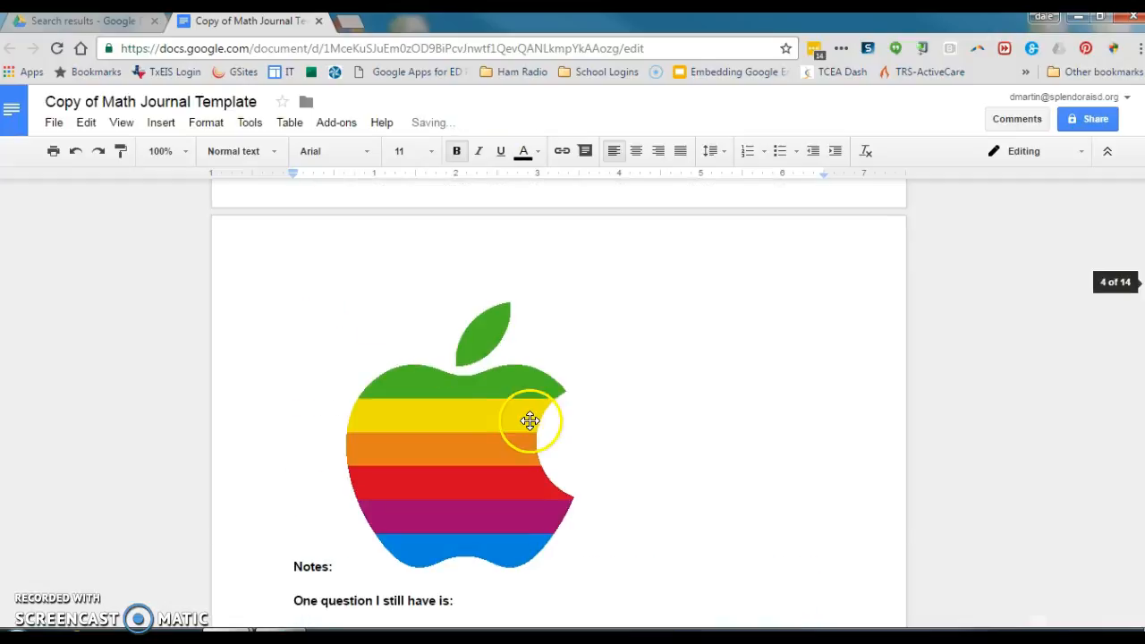
Shrink the apple image to about half its size and rotate it clockwise by roughly a third of a right angle.
scroll(617, 484, down, 1)
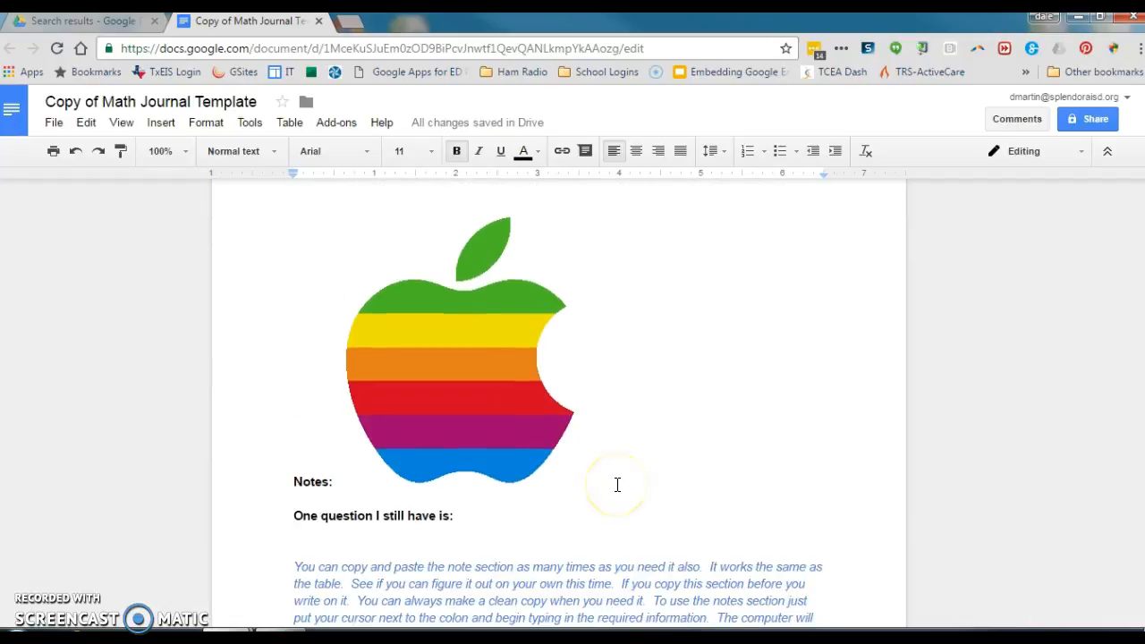
scroll(617, 484, up, 6)
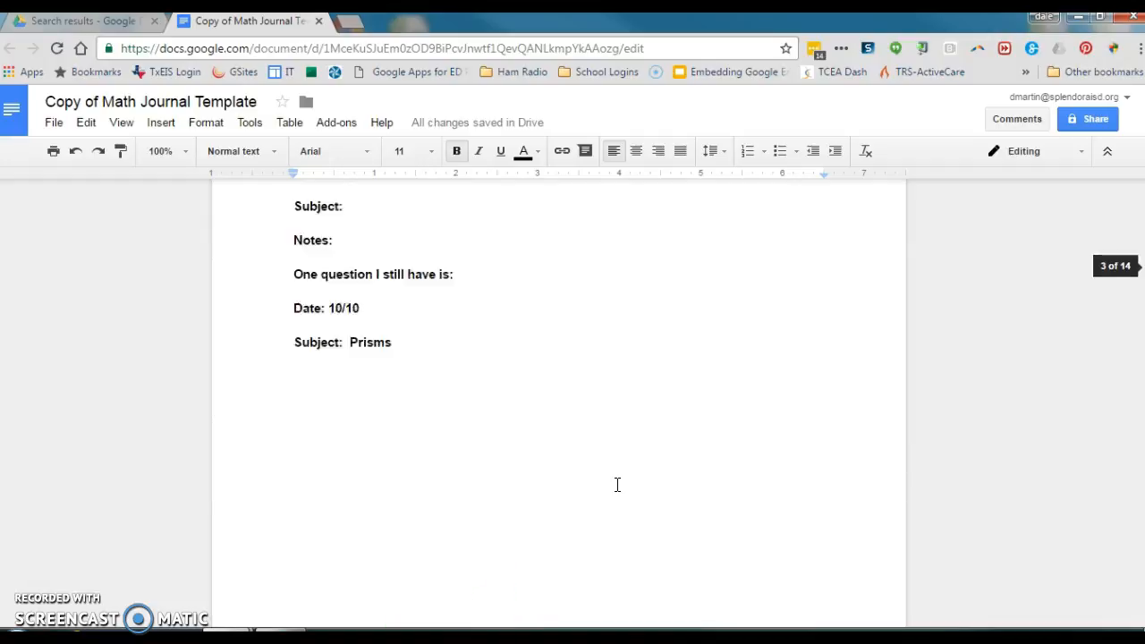
scroll(618, 484, down, 4)
scroll(617, 484, down, 1)
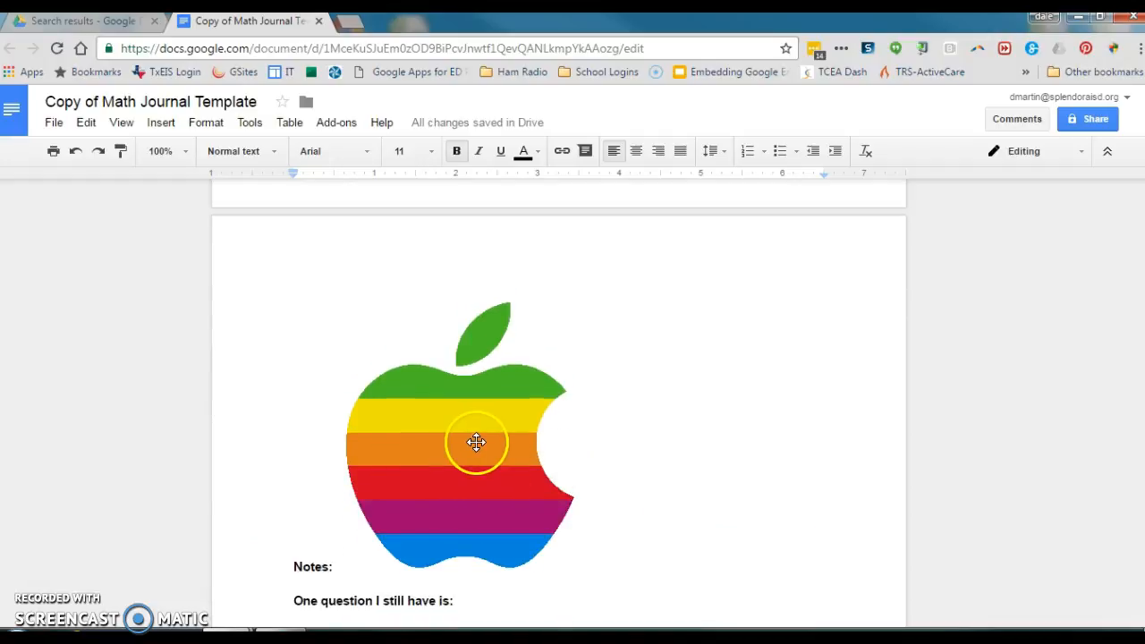
click(458, 447)
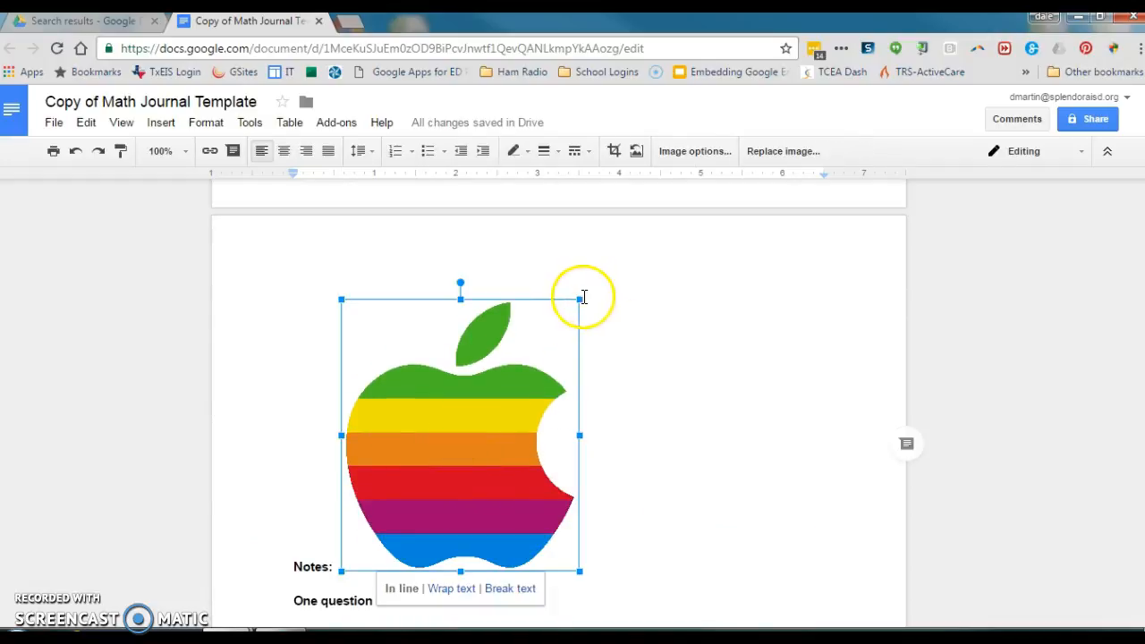
drag(578, 300, 428, 426)
scroll(493, 430, up, 4)
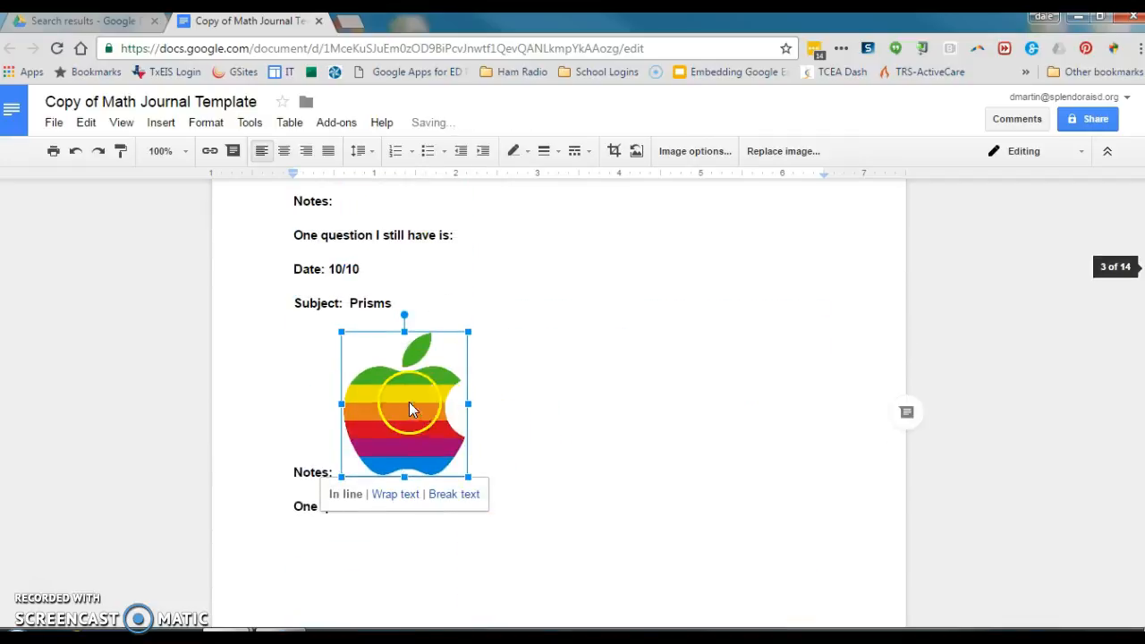
drag(400, 314, 445, 351)
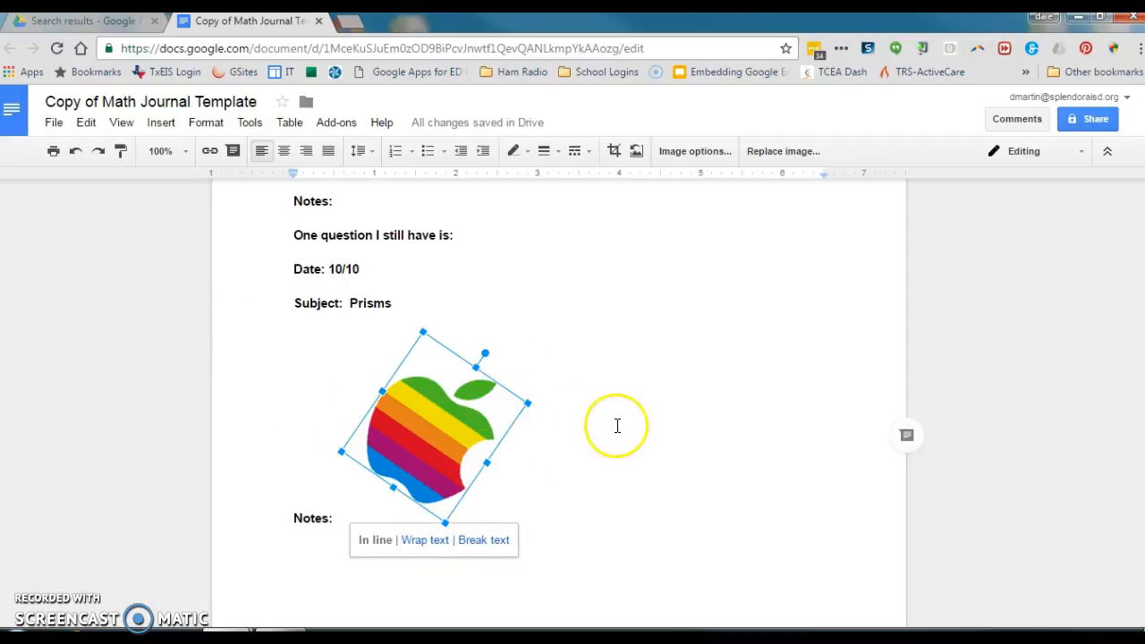
scroll(617, 426, up, 2)
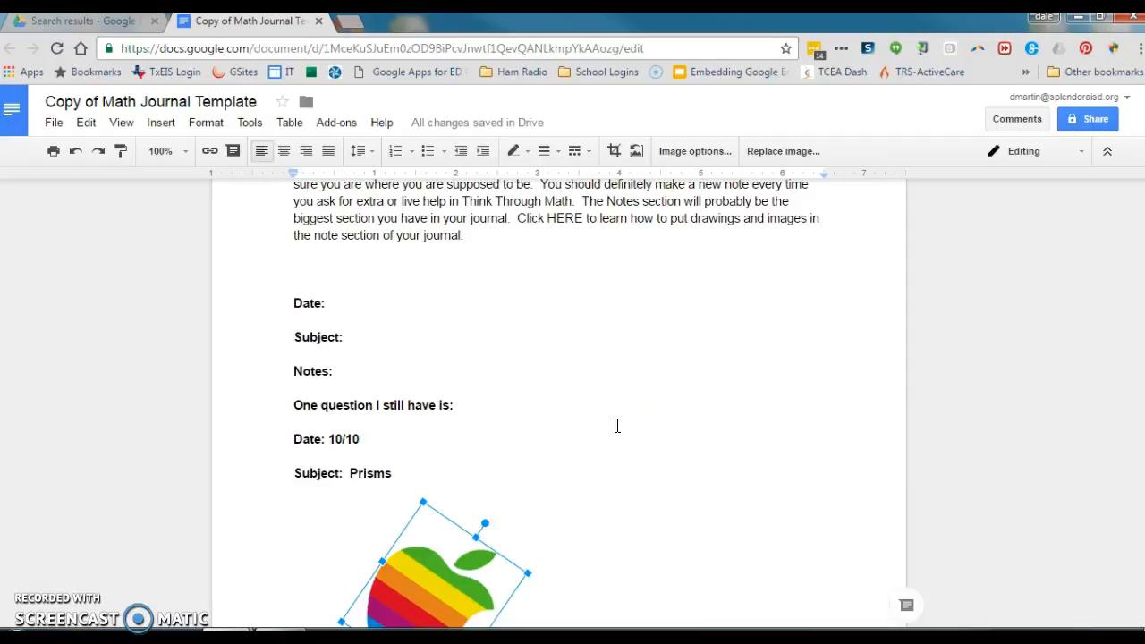
scroll(617, 426, up, 2)
scroll(617, 426, down, 3)
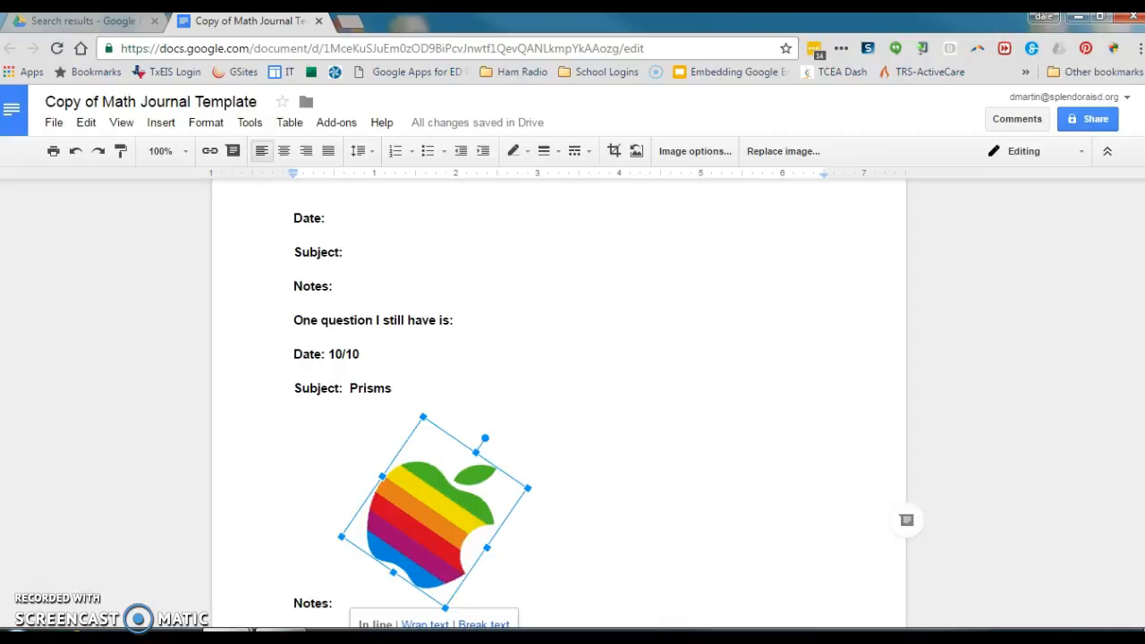
scroll(724, 403, up, 5)
scroll(716, 407, down, 3)
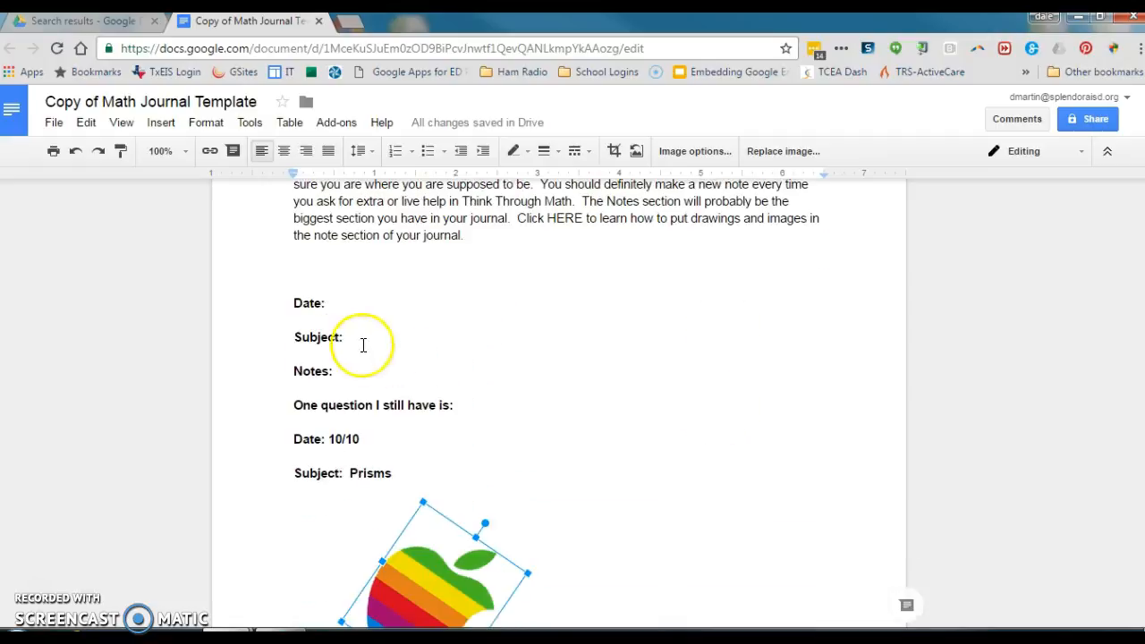